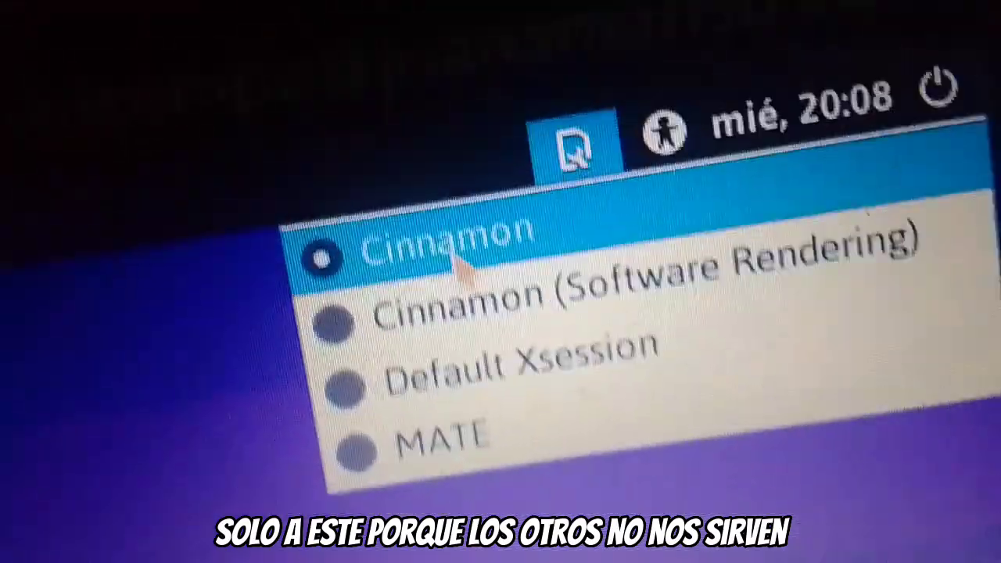
- Choose the Cinnamon session and enter the account password to log in
click(454, 258)
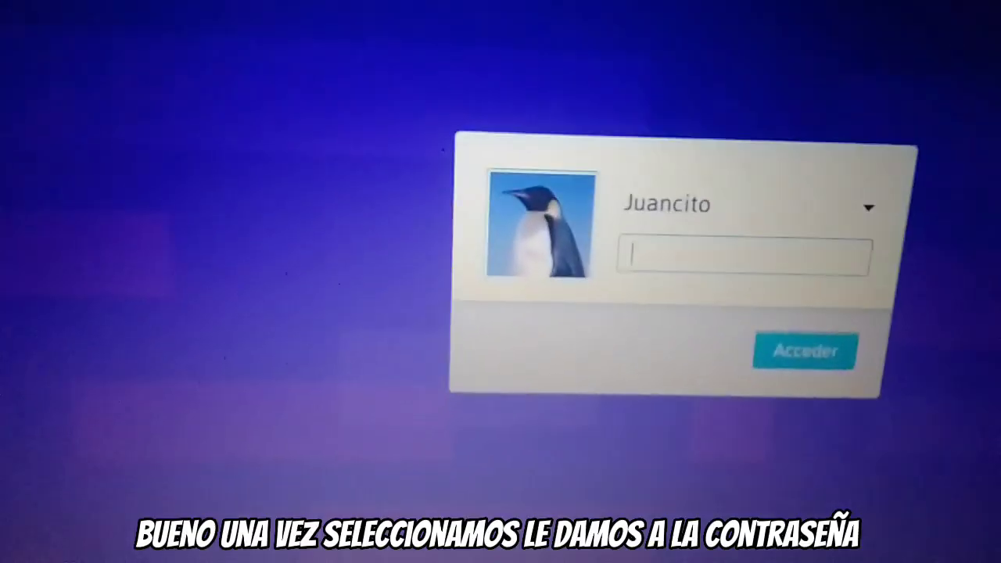
text(123)
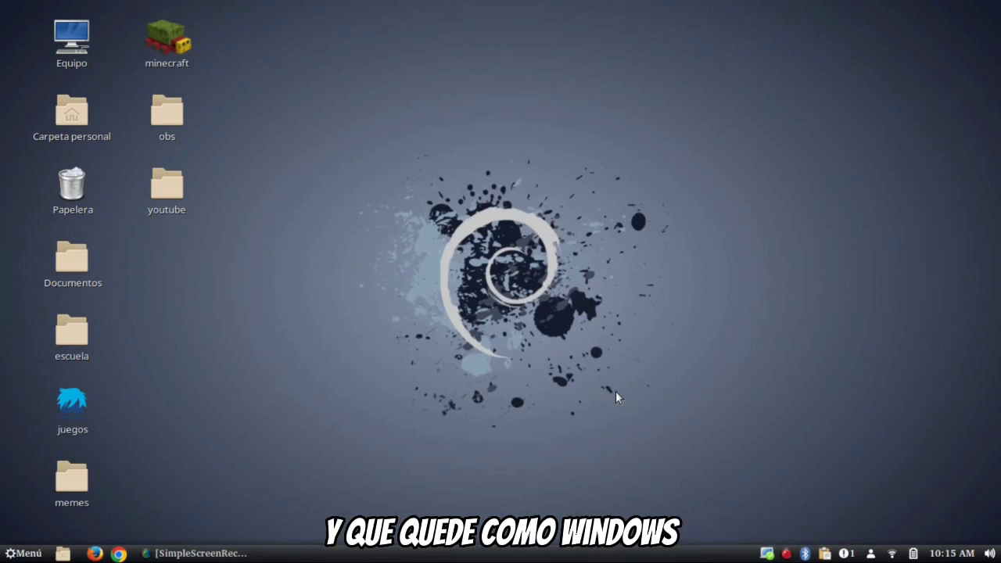
- Launch Configuración del sistema from the user menu, glance at the Menú, then enter the theme settings
click(871, 555)
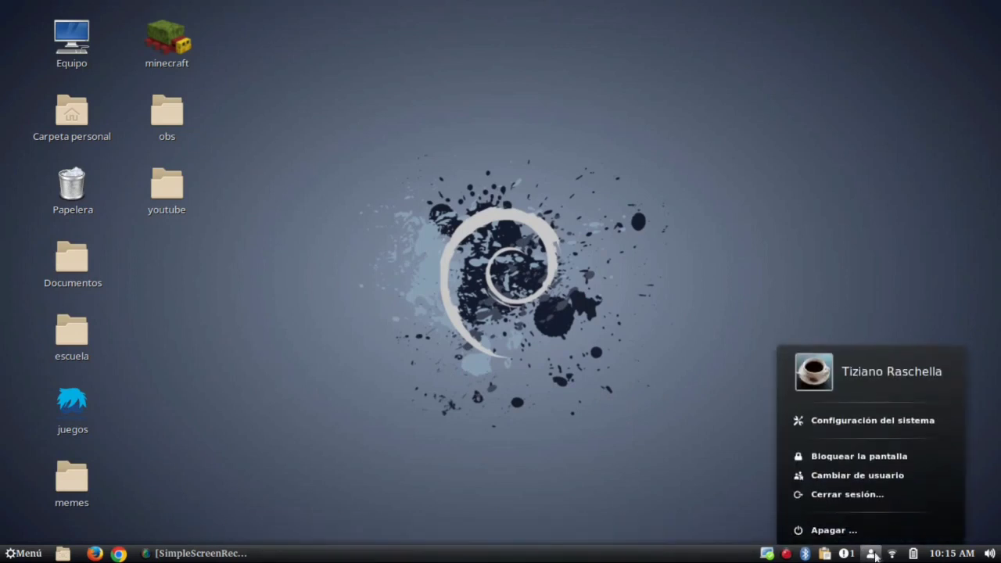
click(867, 425)
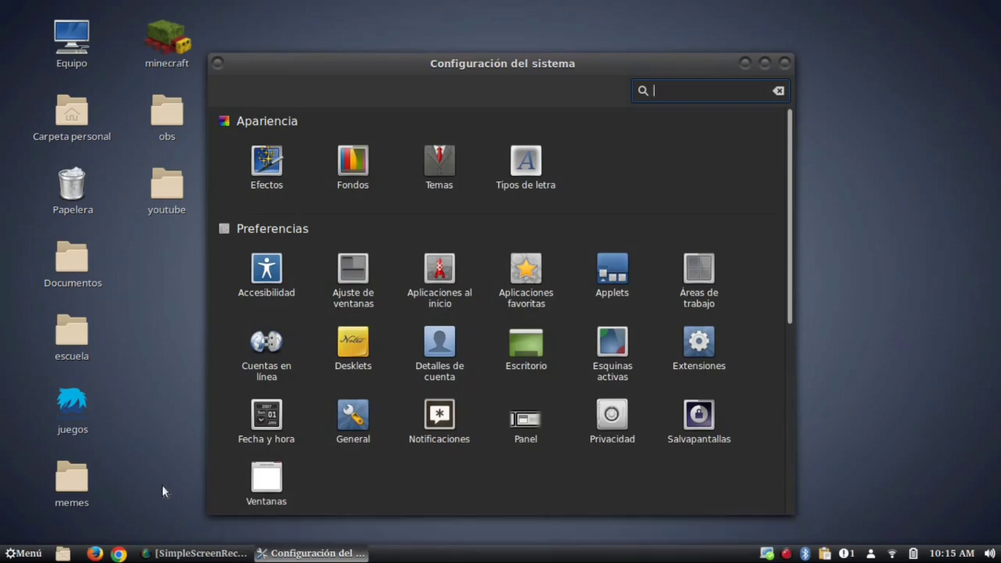
click(29, 552)
click(29, 551)
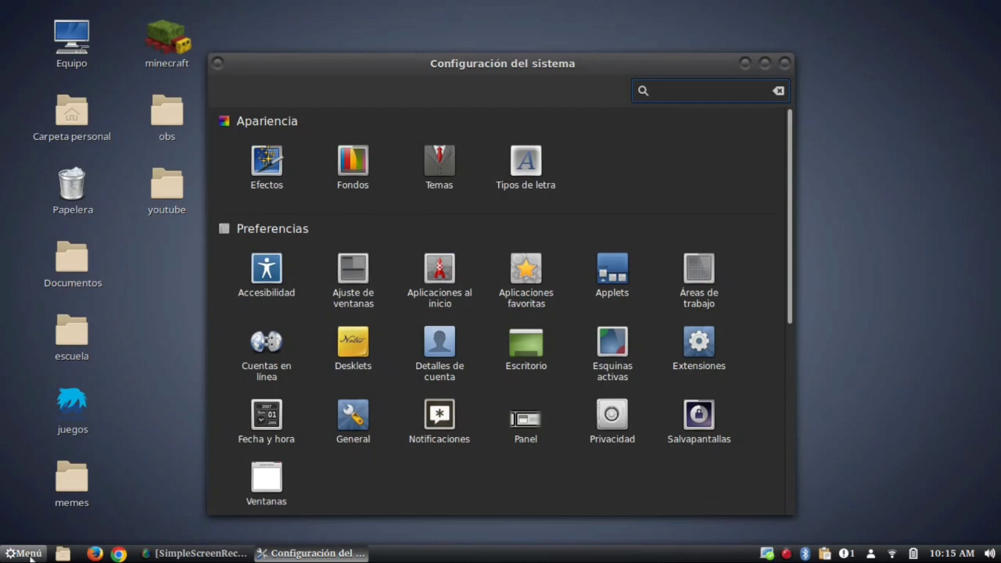
click(29, 554)
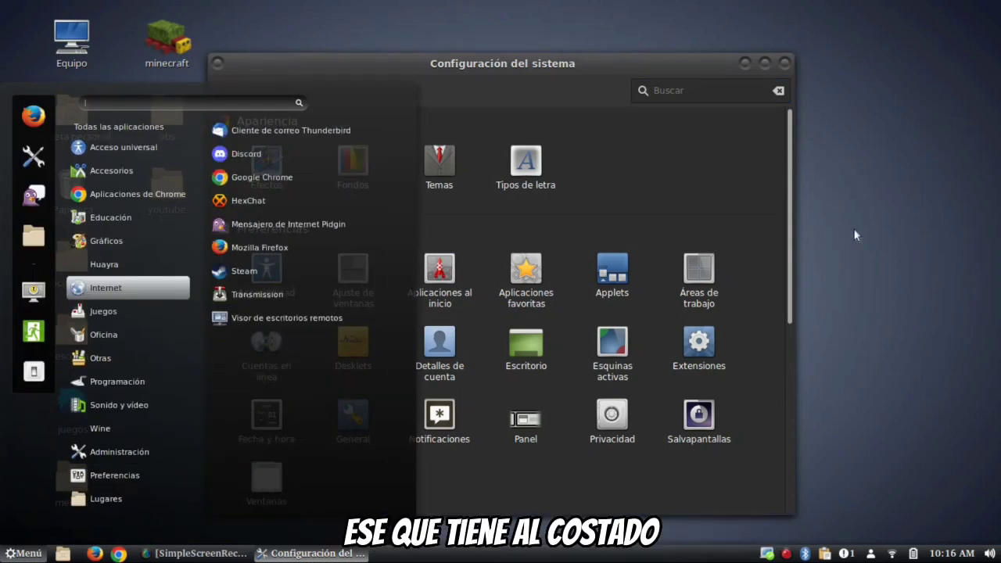
click(881, 236)
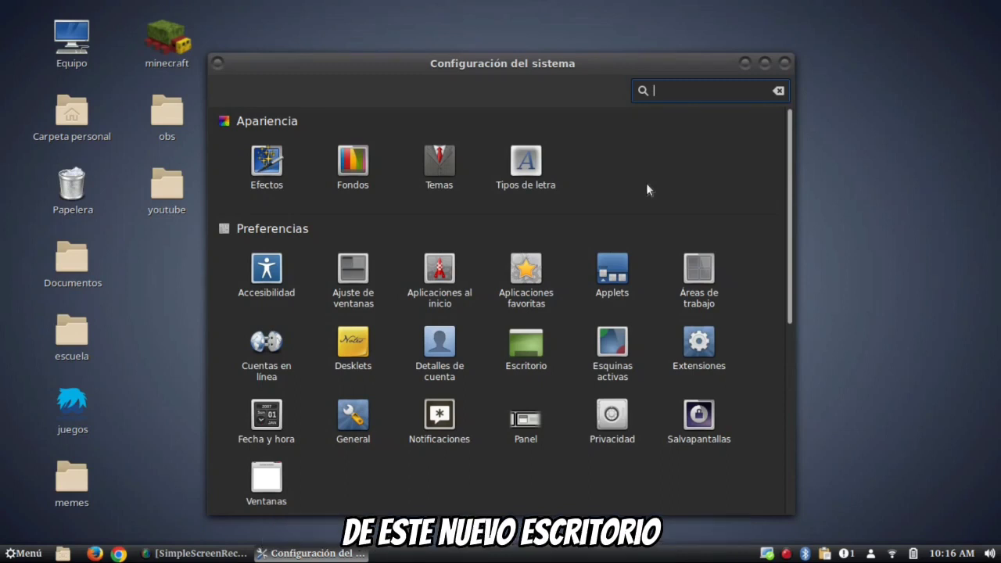
click(454, 177)
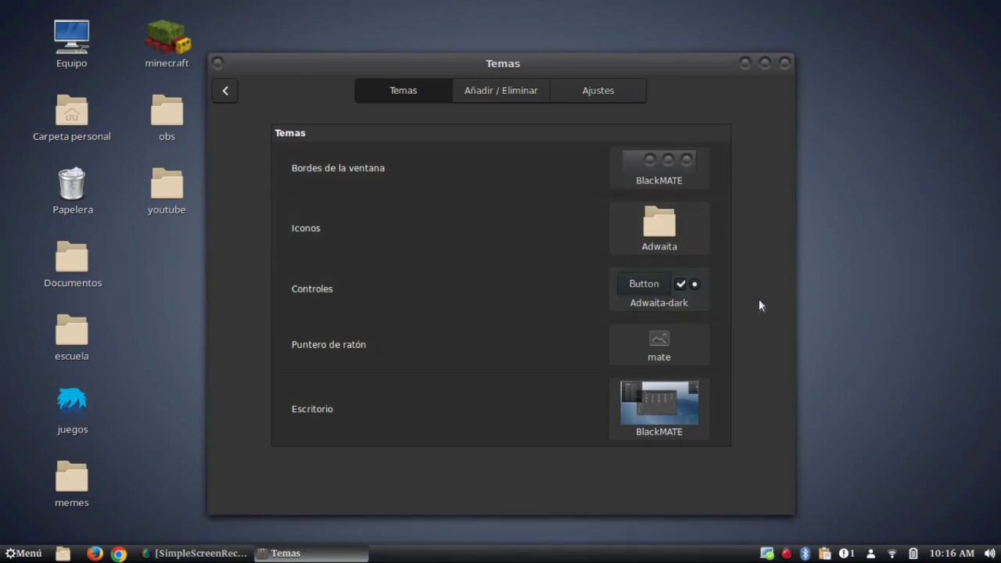
right_click(912, 246)
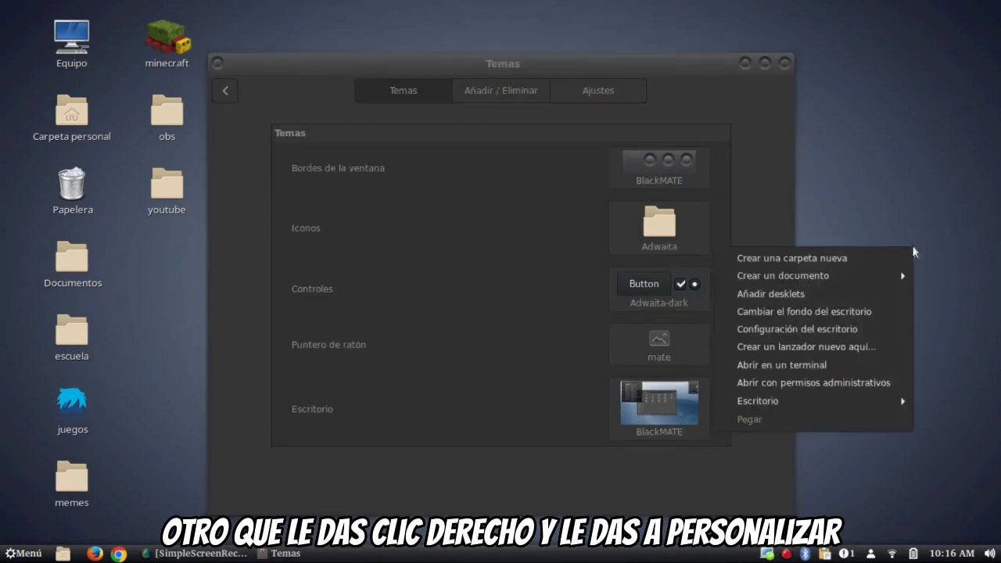
click(864, 203)
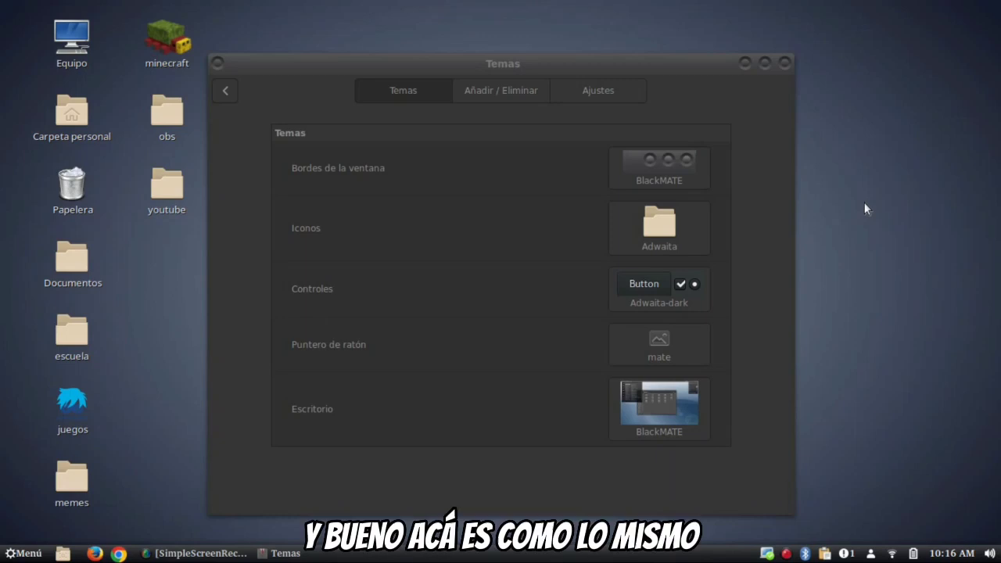
click(759, 114)
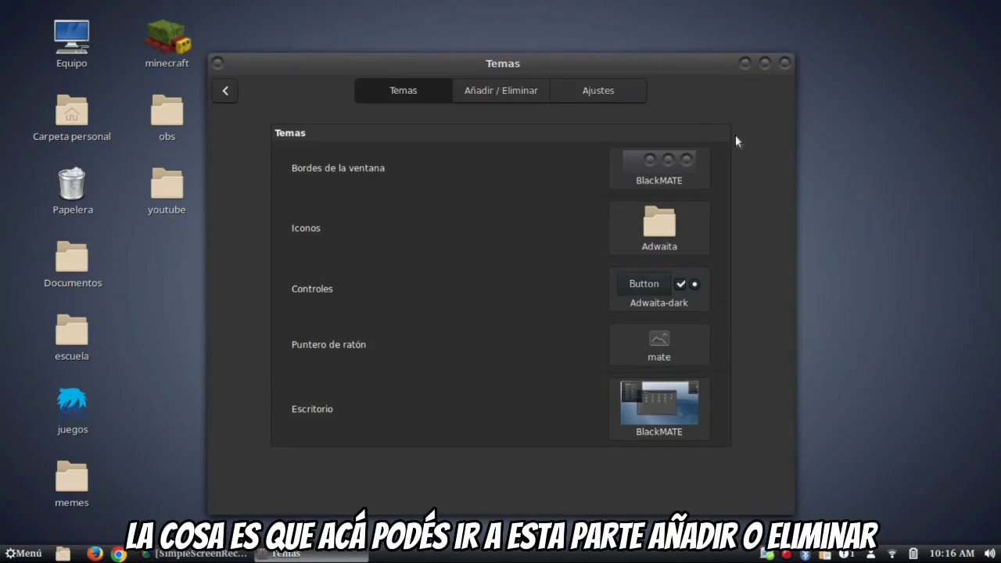
click(492, 94)
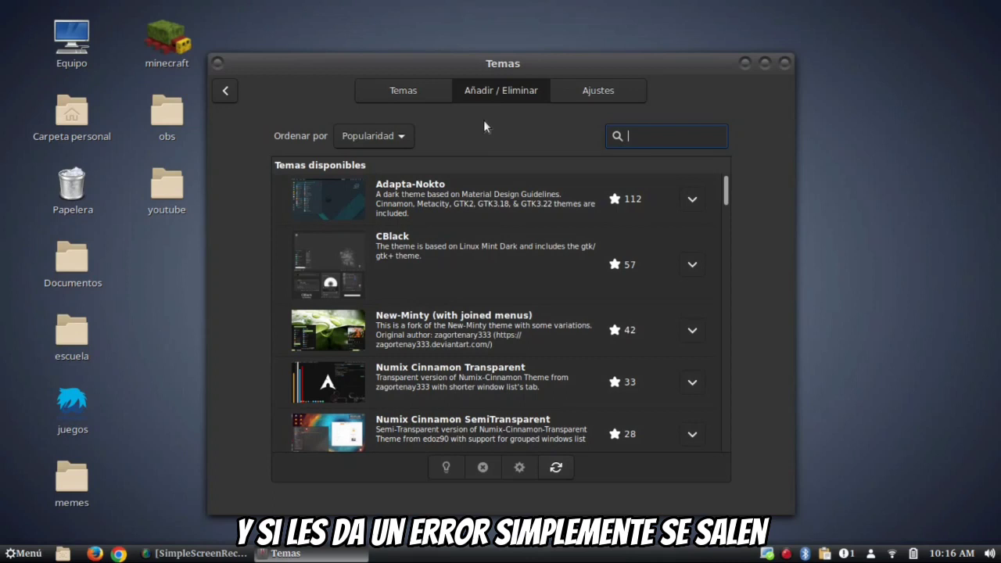
- Search the downloadable themes for 'win' and install Numix Cinnamon Transparent
click(225, 90)
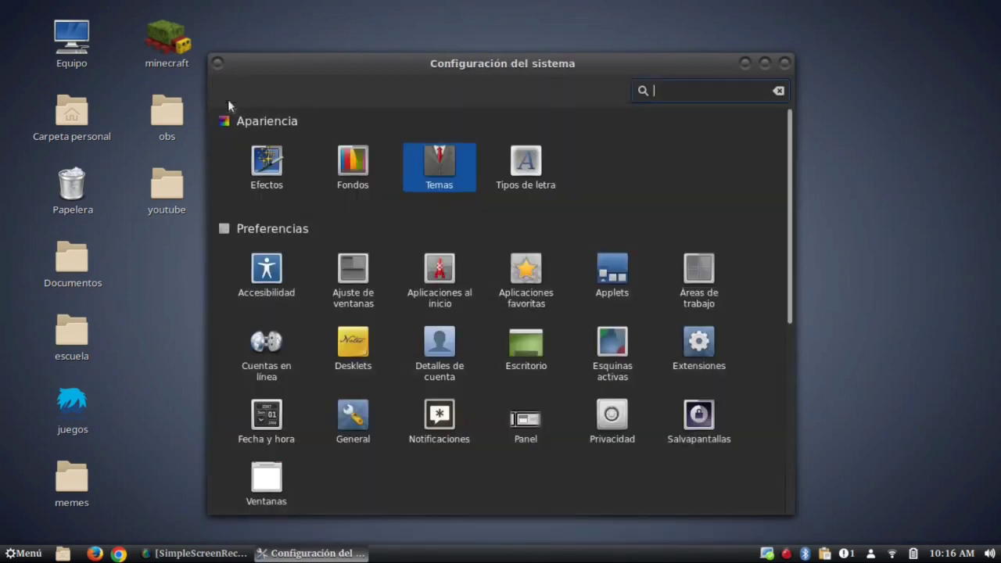
click(430, 181)
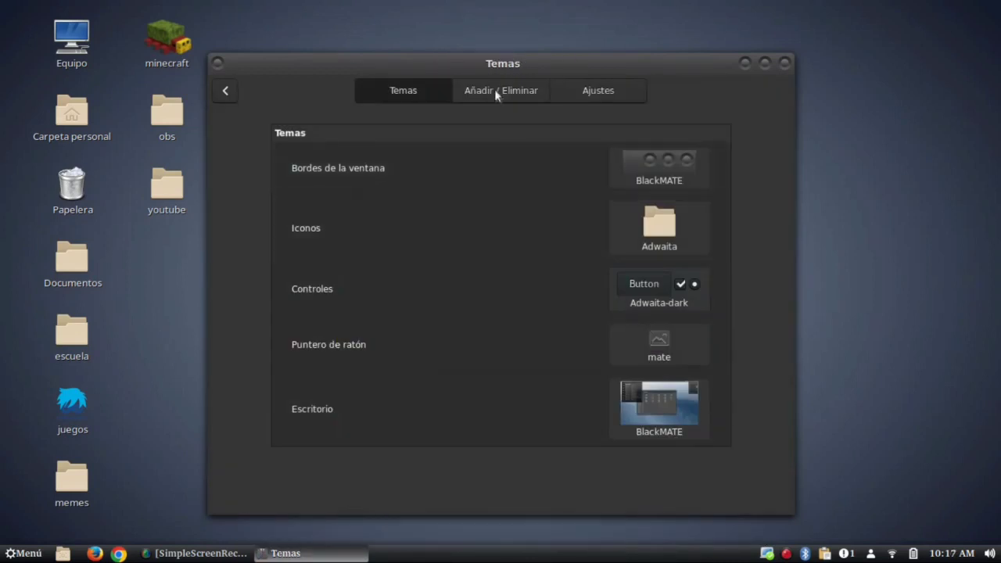
click(494, 91)
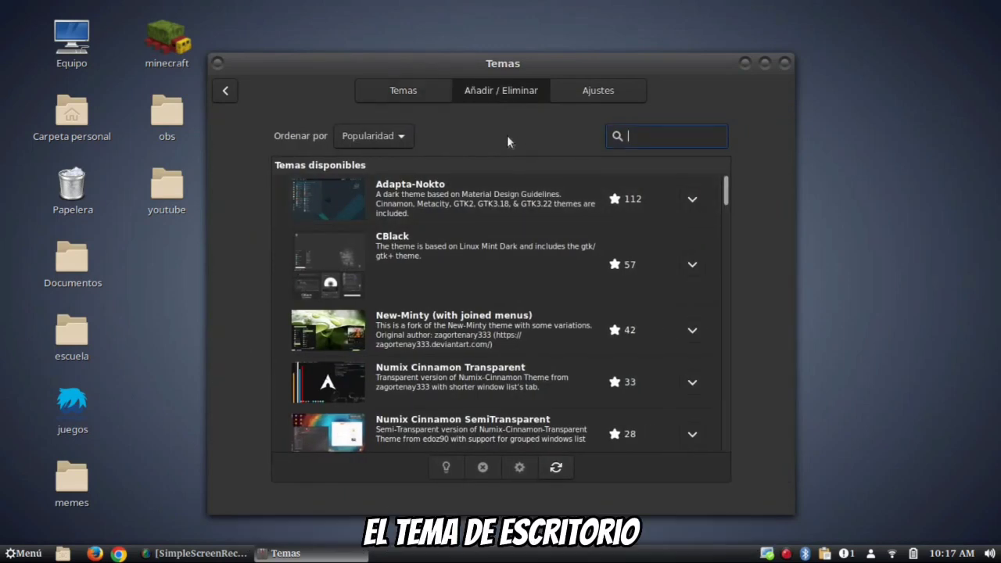
text(win)
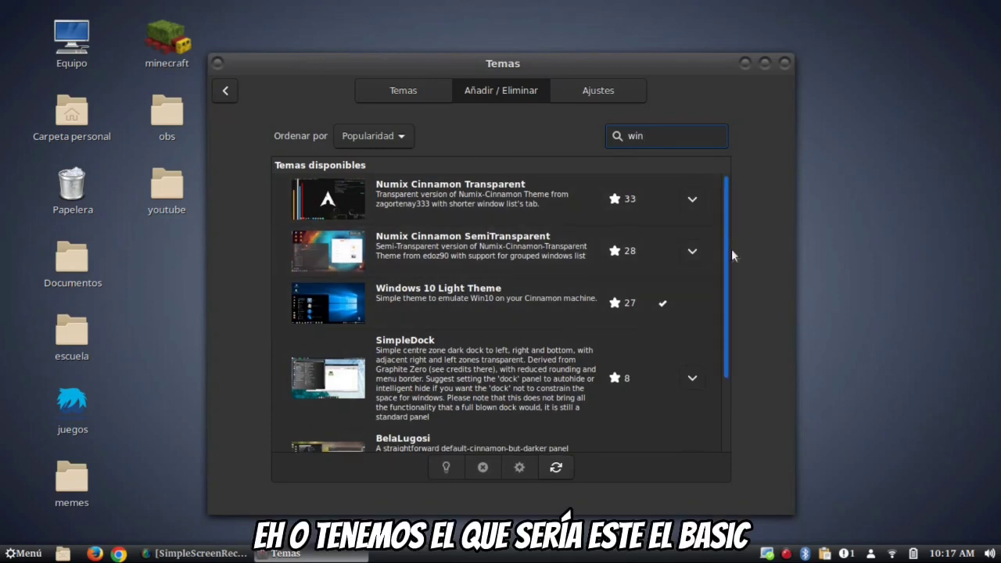
drag(729, 249, 736, 432)
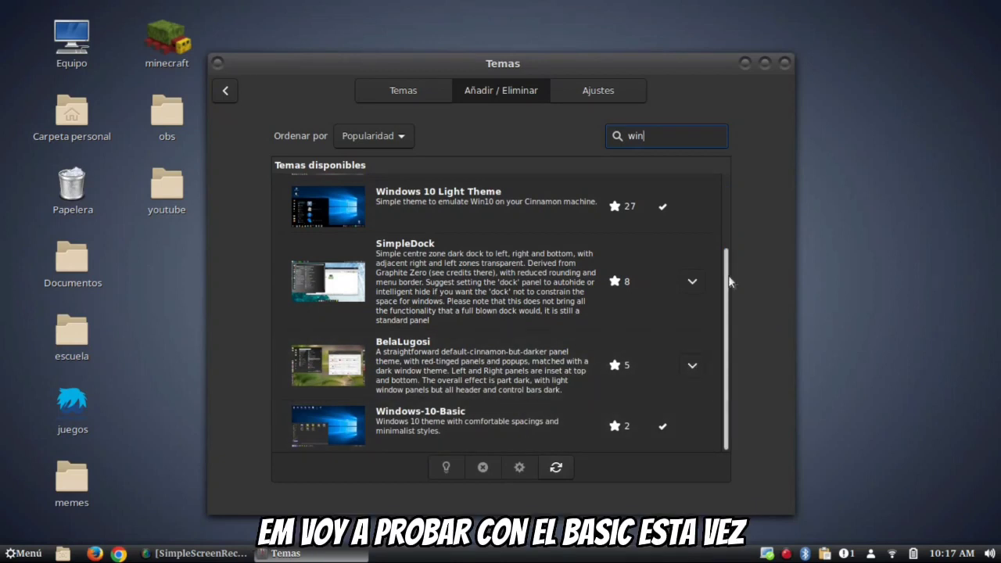
drag(729, 282, 729, 192)
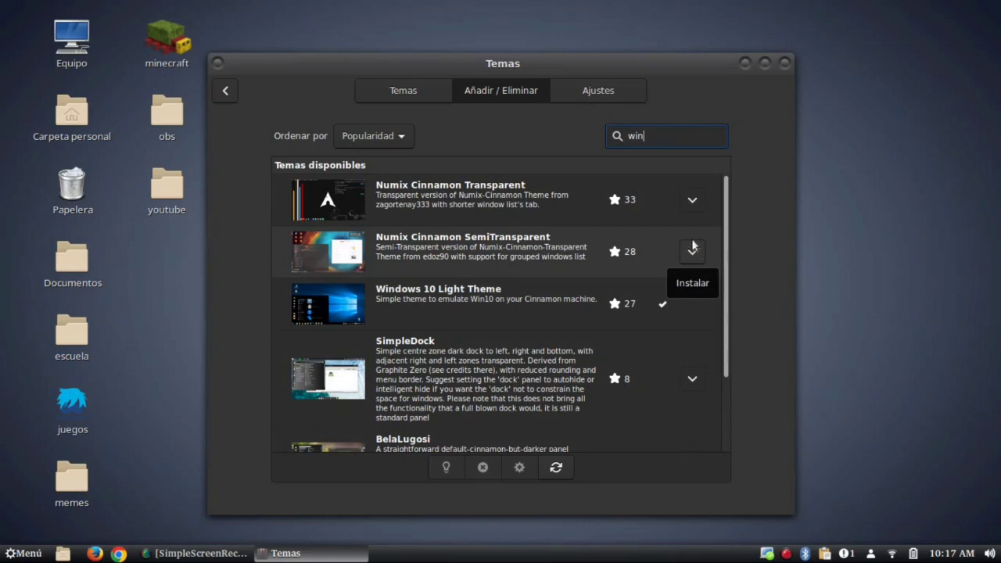
click(691, 207)
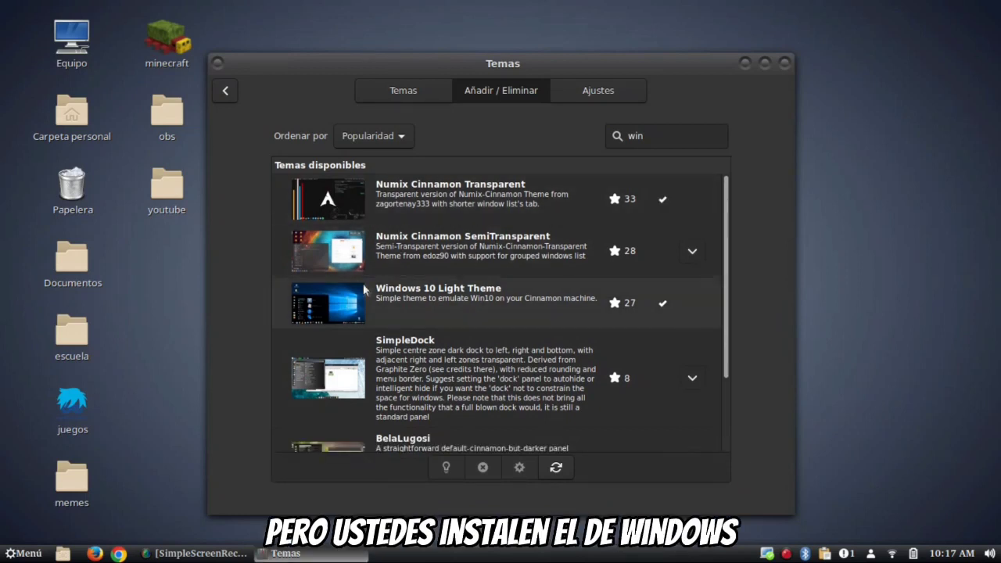
click(403, 90)
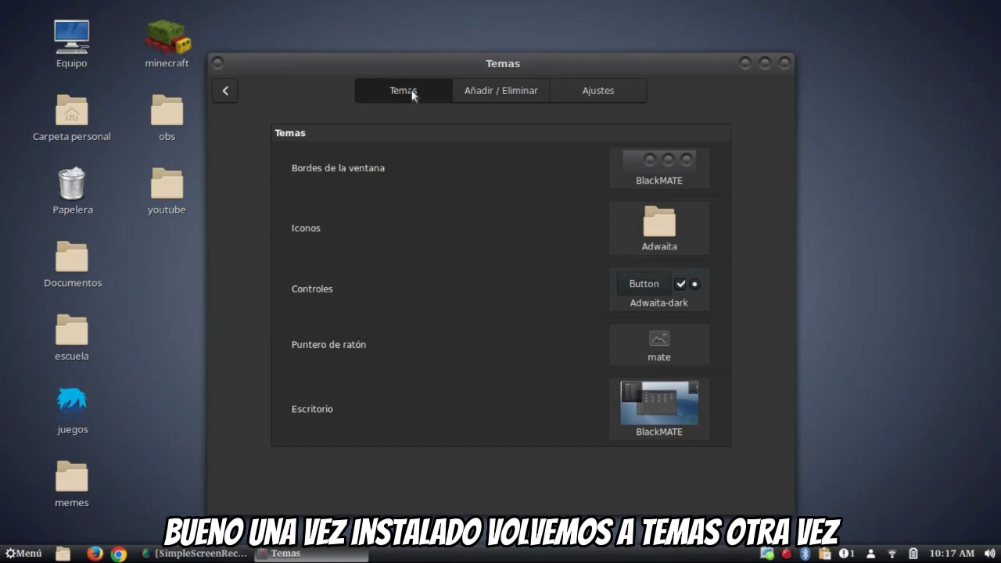
- Set the window borders to Windows 10, keeping Adwaita as the icon theme
click(673, 170)
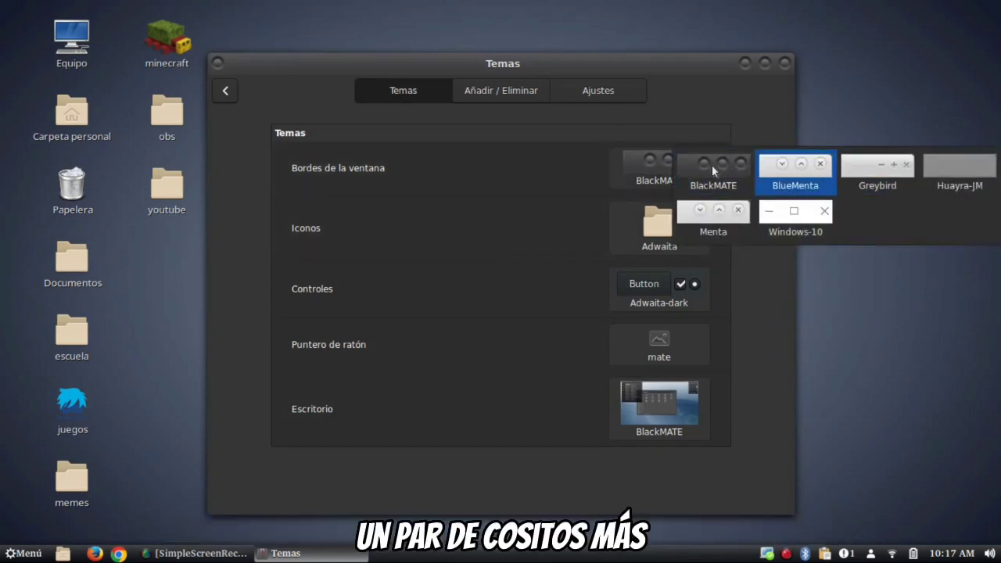
click(563, 178)
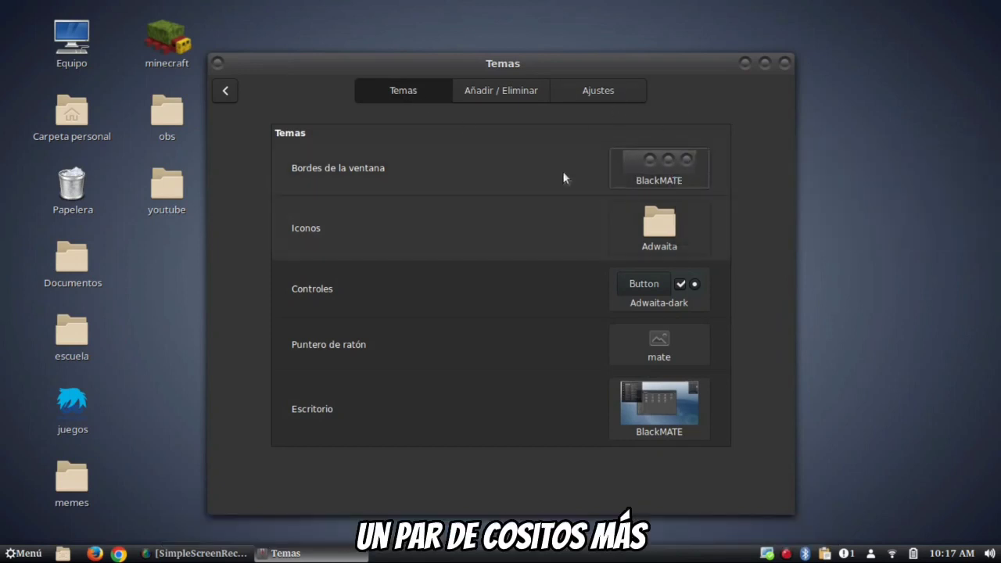
click(649, 164)
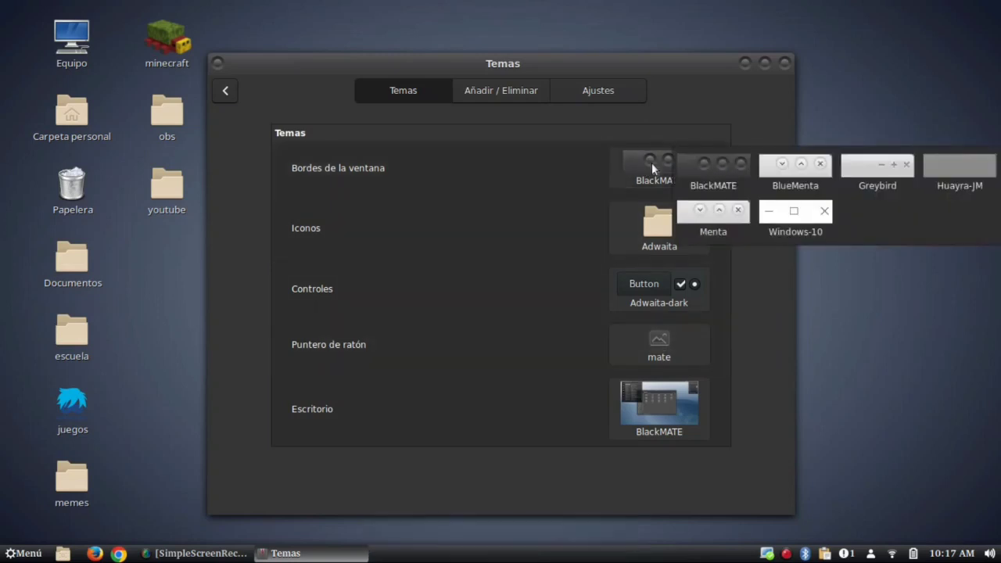
click(812, 233)
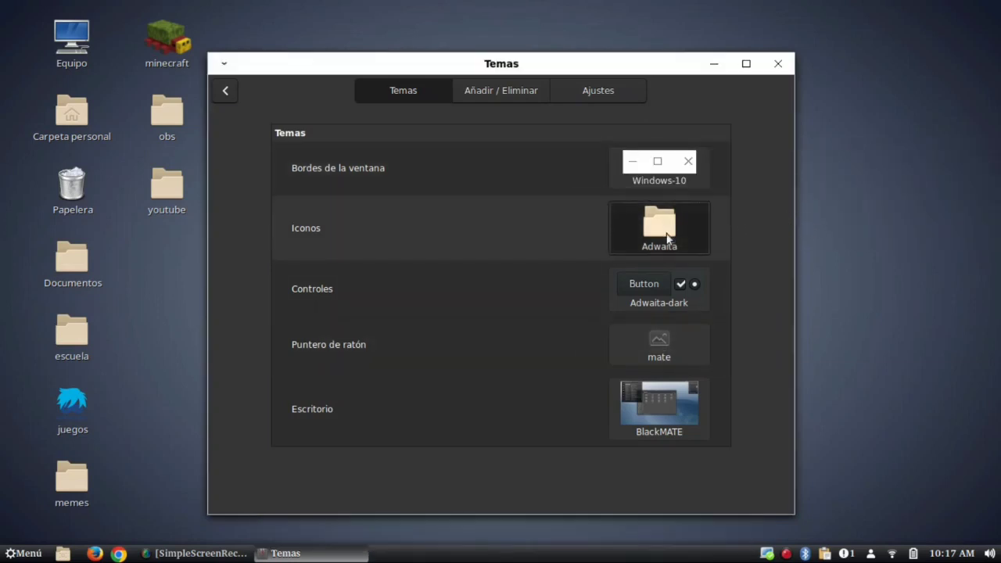
click(667, 239)
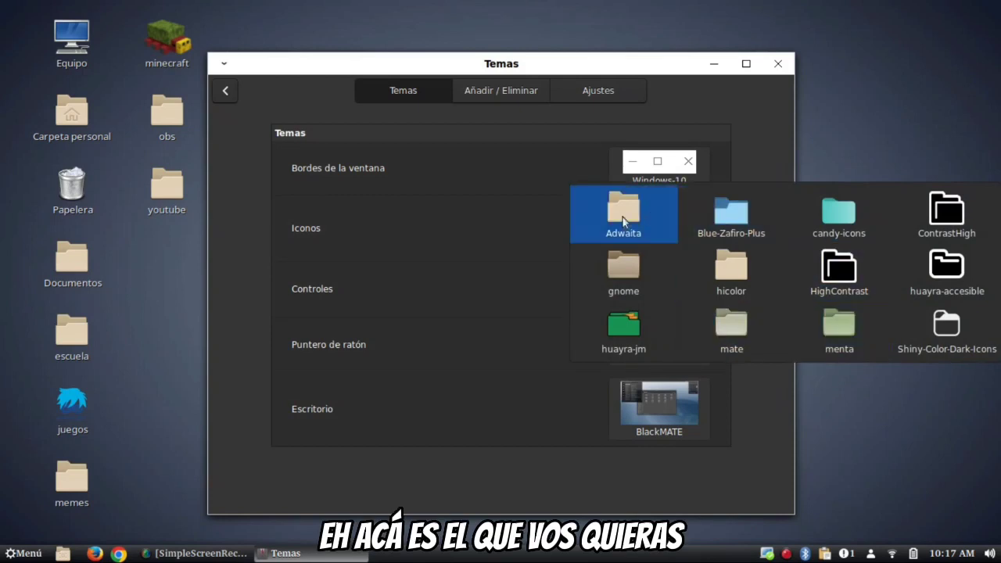
click(636, 217)
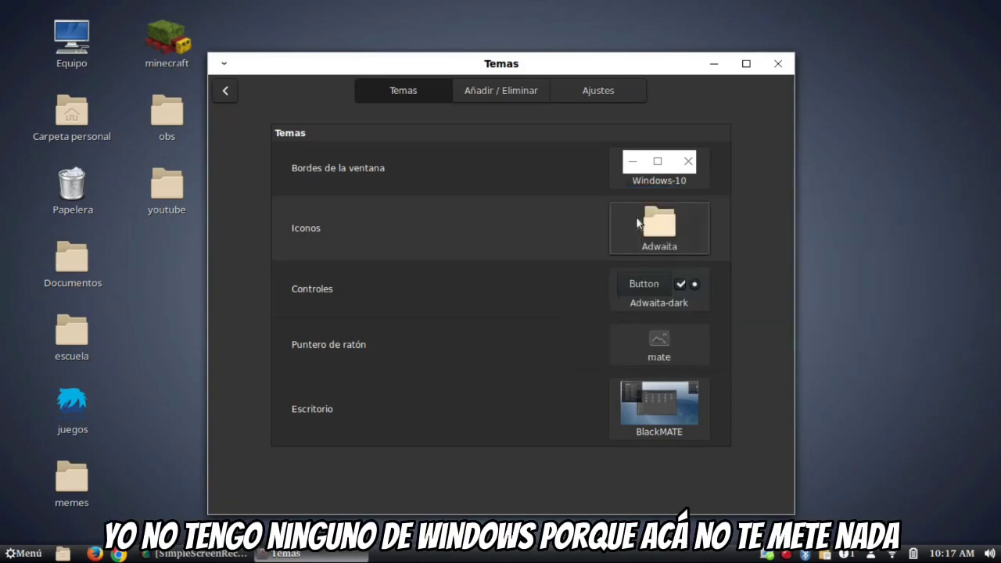
- Apply Windows-10 controls and desktop themes, keep the mate pointer, and close Temas
click(659, 301)
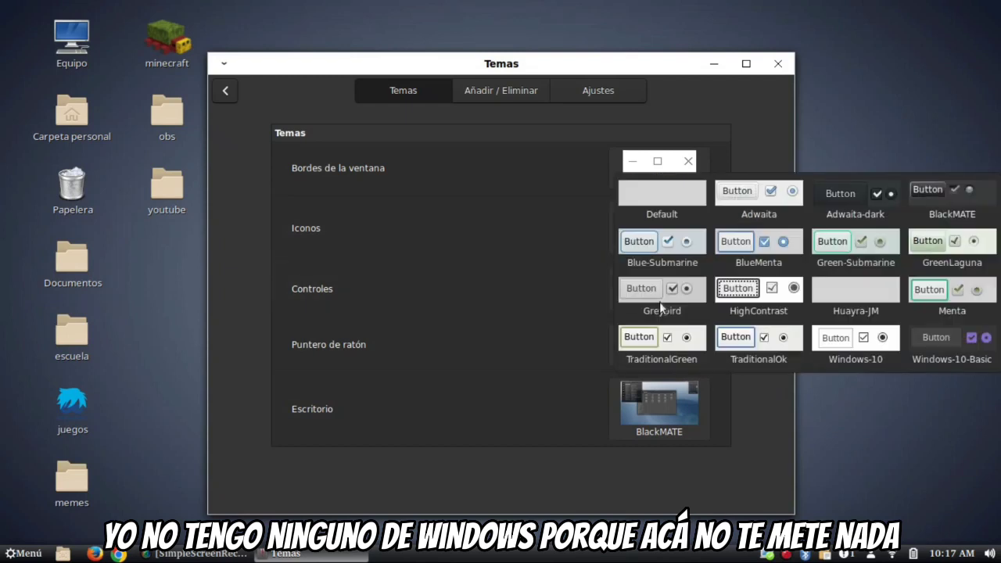
click(814, 335)
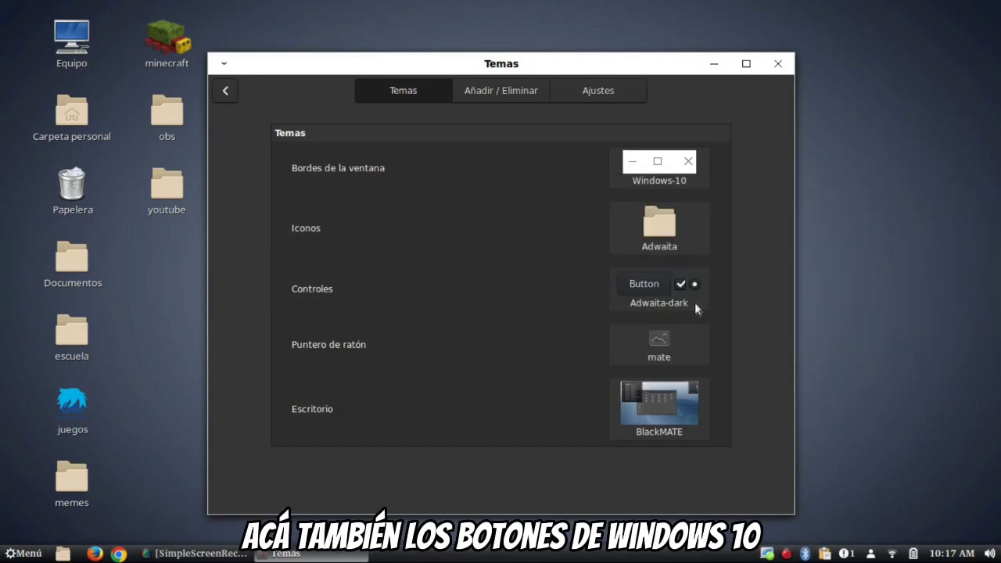
click(678, 334)
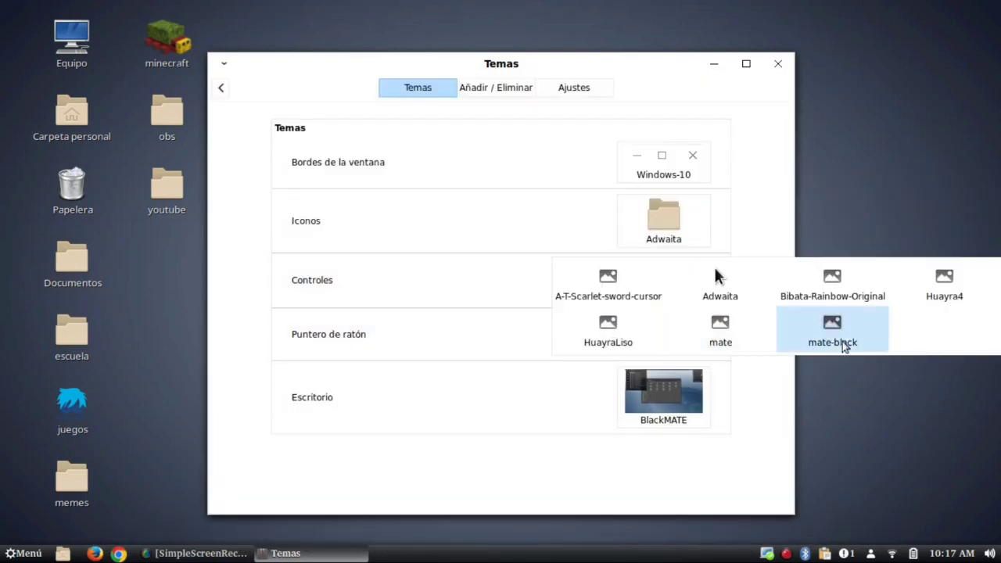
click(727, 345)
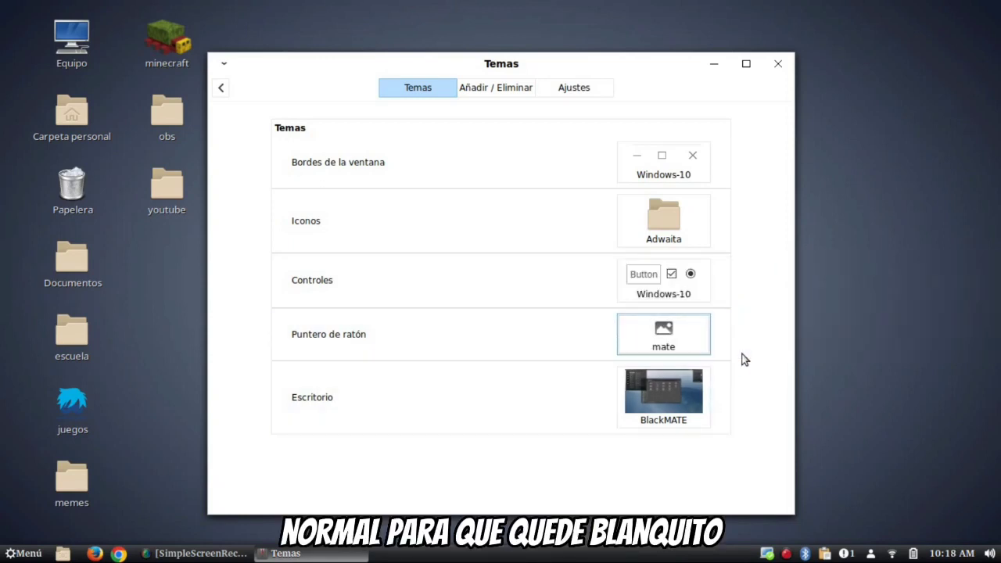
click(658, 402)
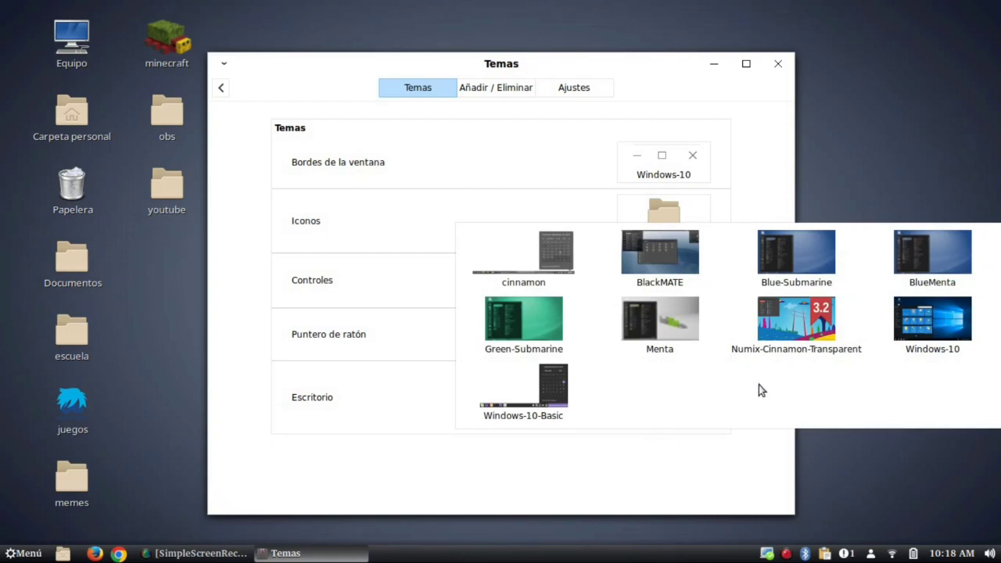
click(929, 341)
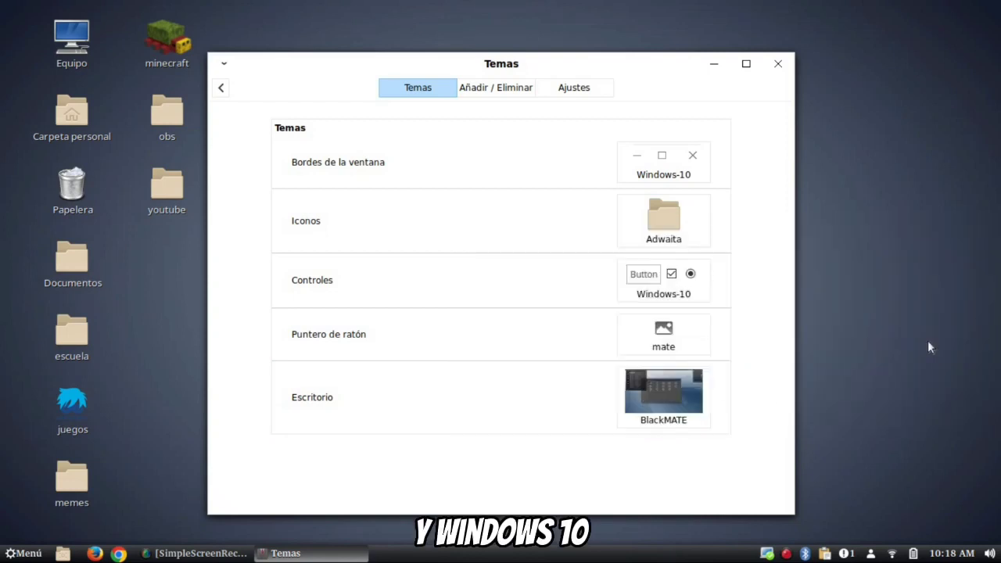
click(779, 64)
- Bring up the desktop background settings from the desktop's right-click menu
right_click(577, 222)
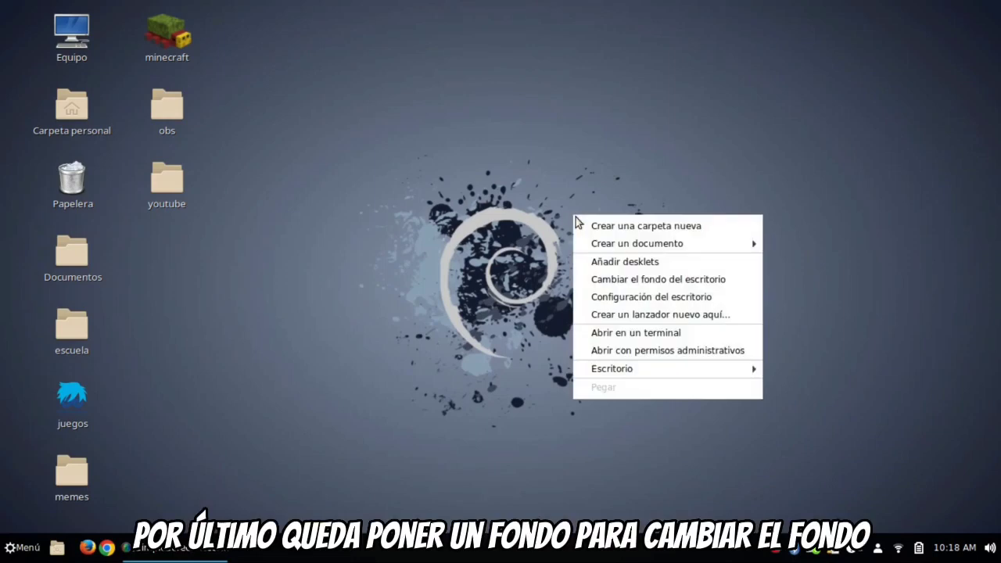
click(644, 286)
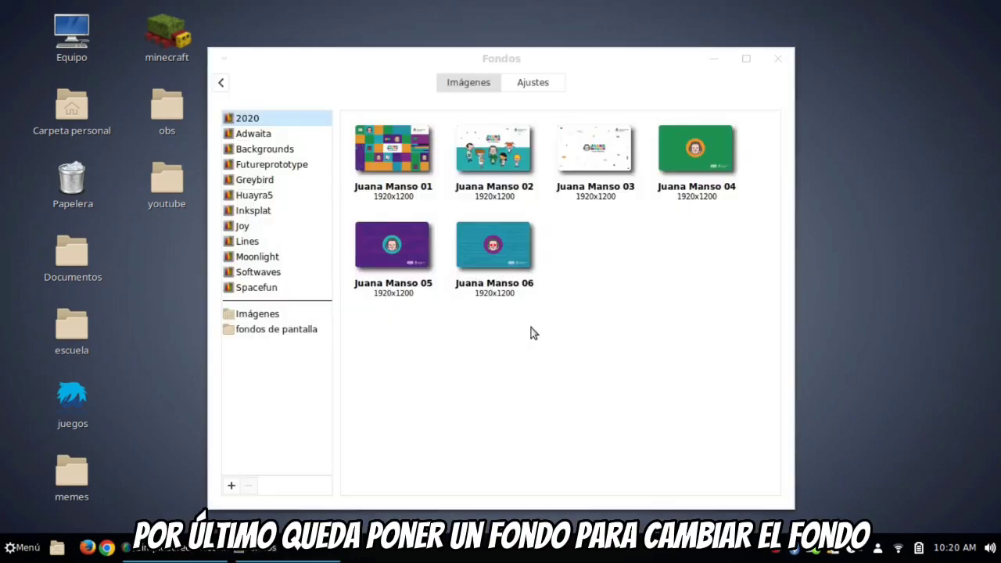
right_click(864, 239)
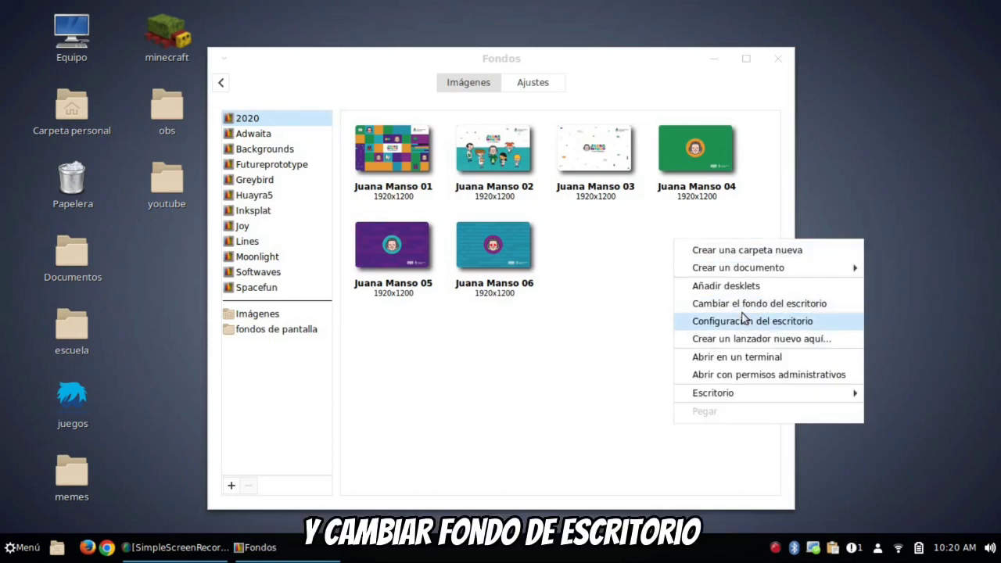
click(916, 163)
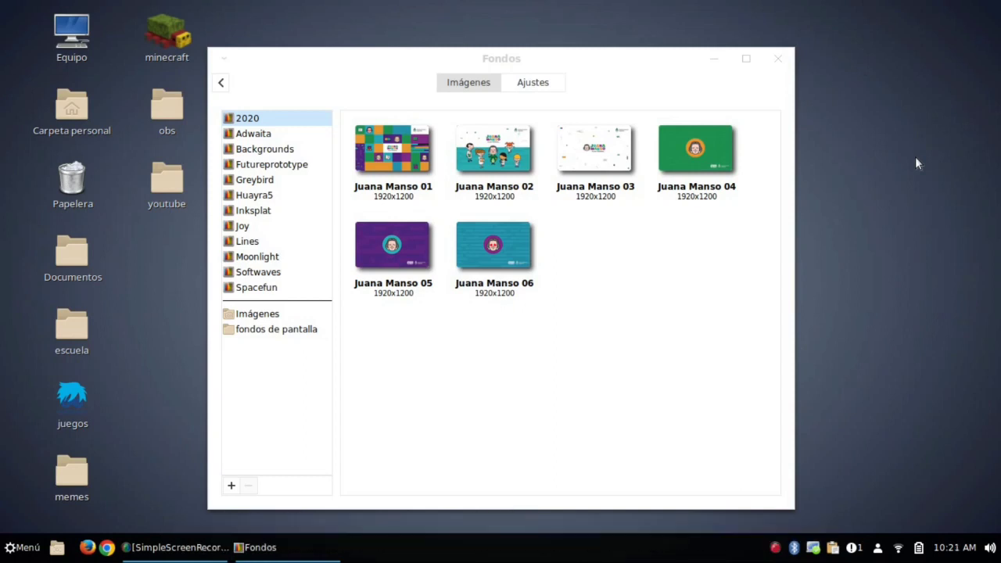
- Set the blue bloom wallpaper from fondos de pantalla and begin adding another folder
click(230, 335)
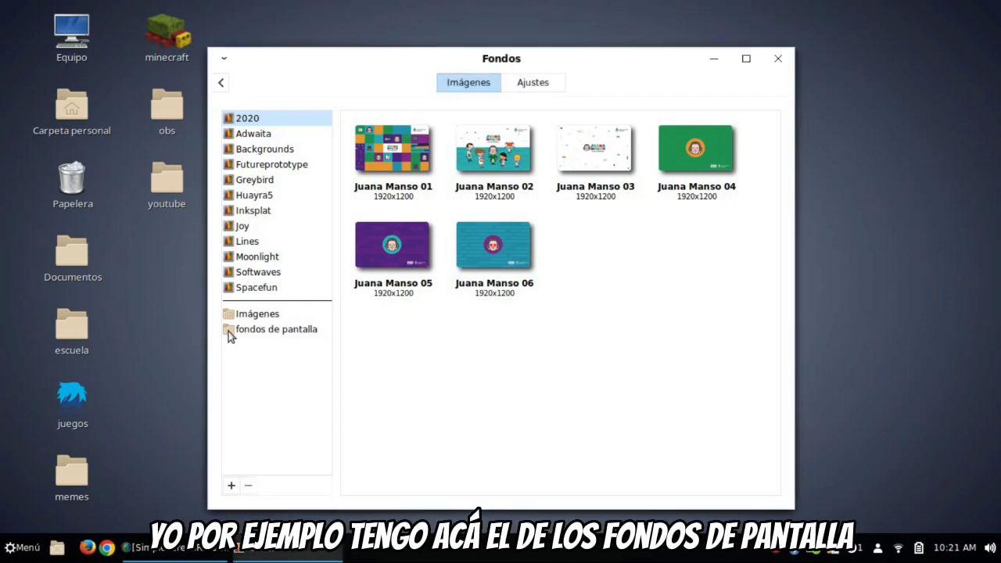
click(230, 333)
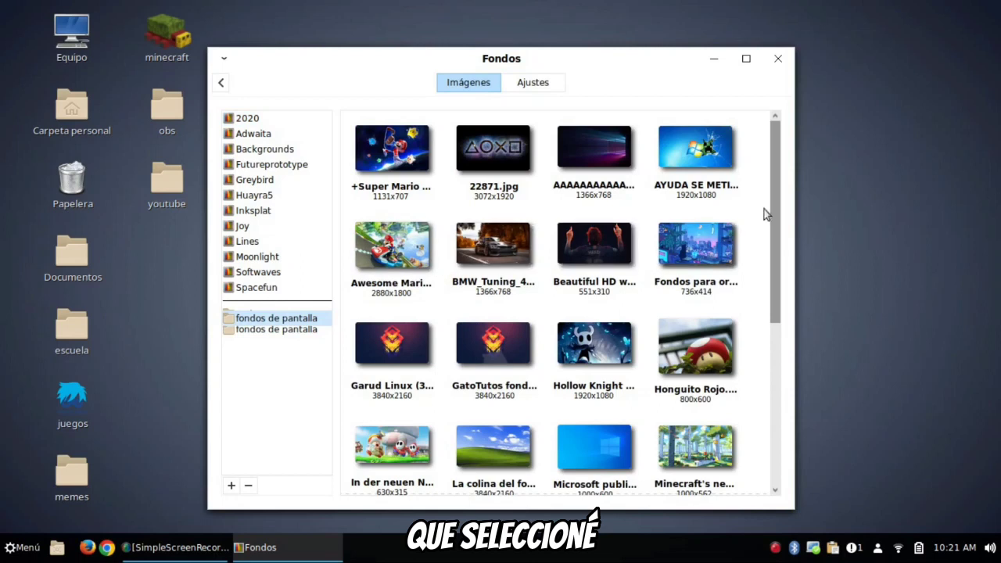
drag(775, 149, 772, 117)
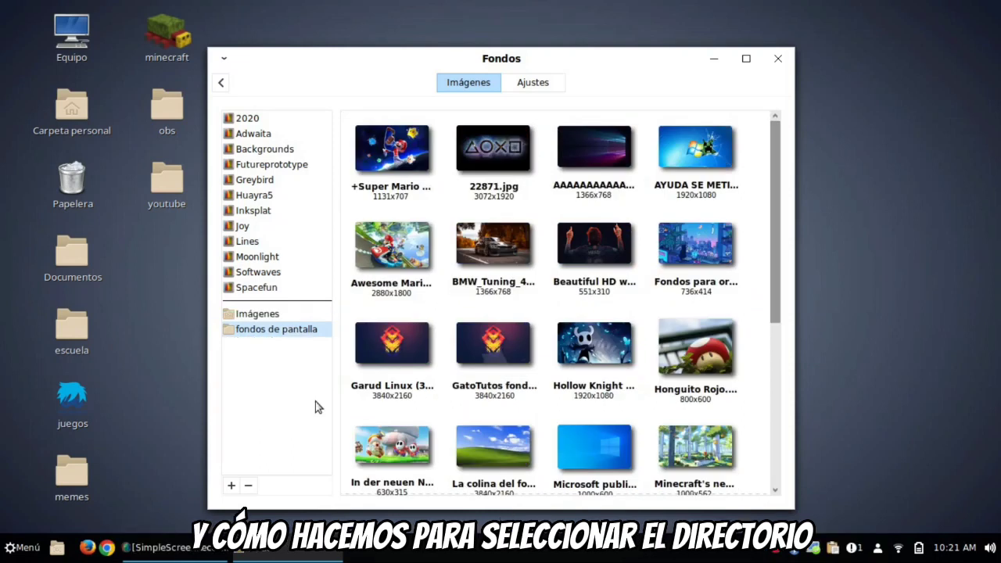
click(232, 486)
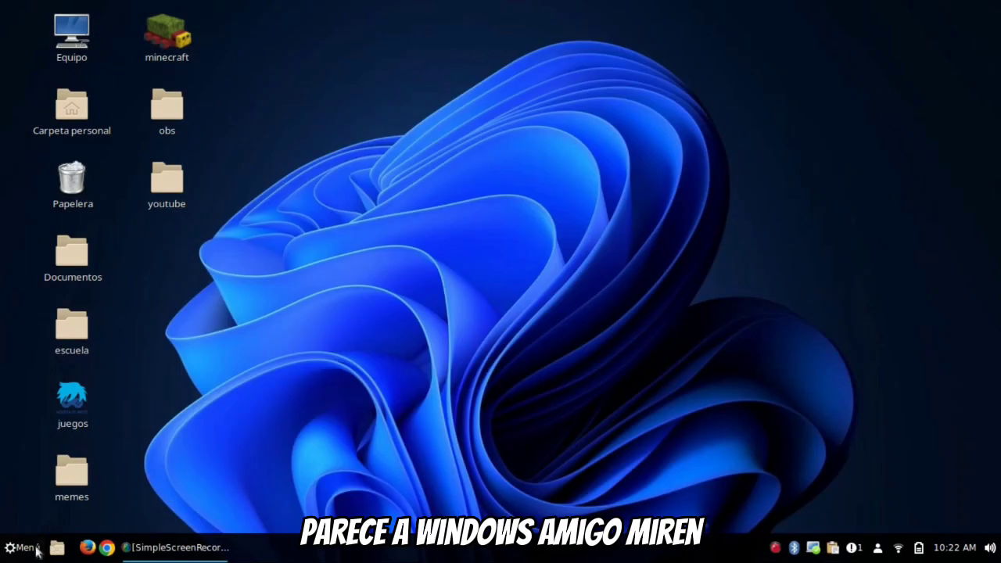
click(24, 547)
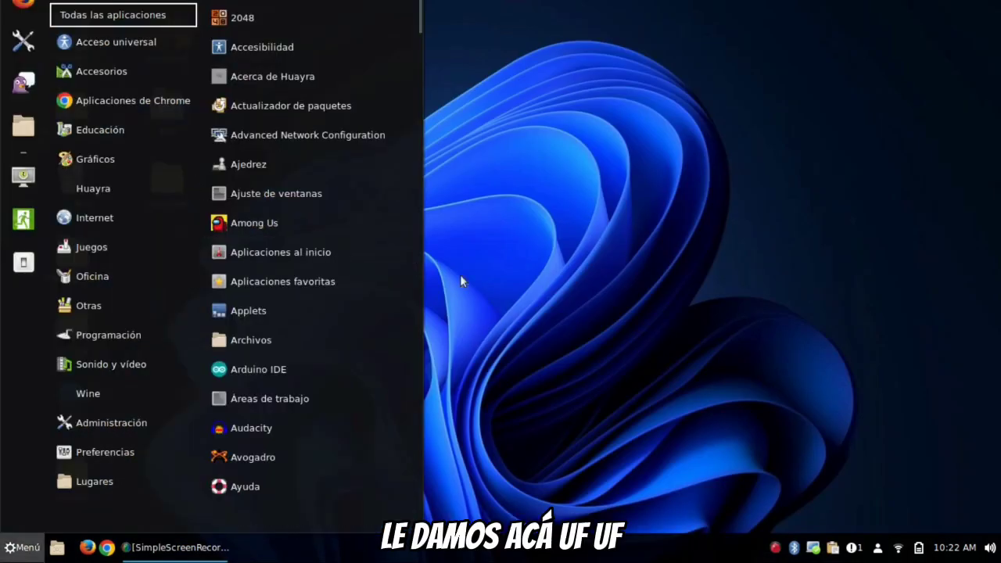
click(707, 326)
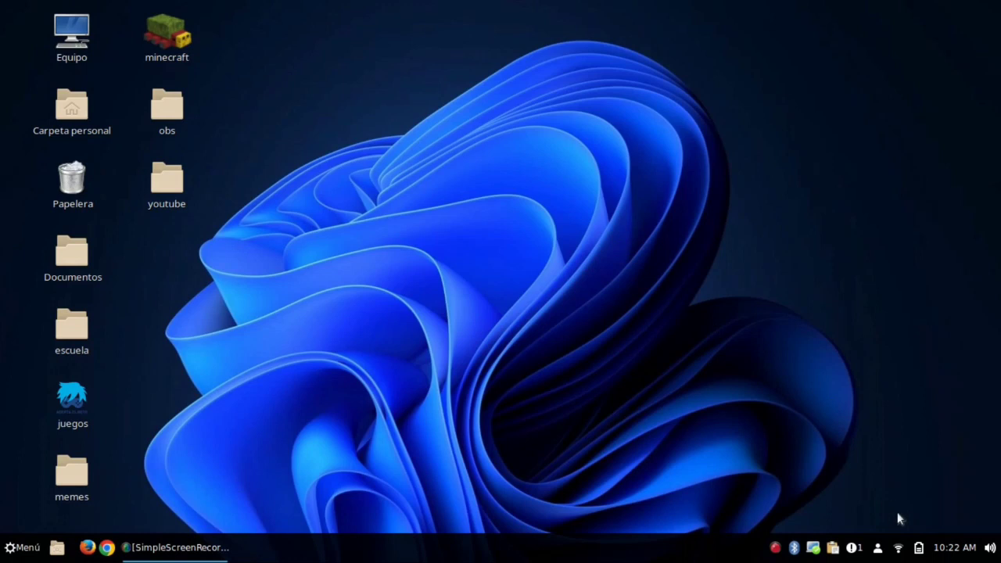
drag(583, 282, 484, 446)
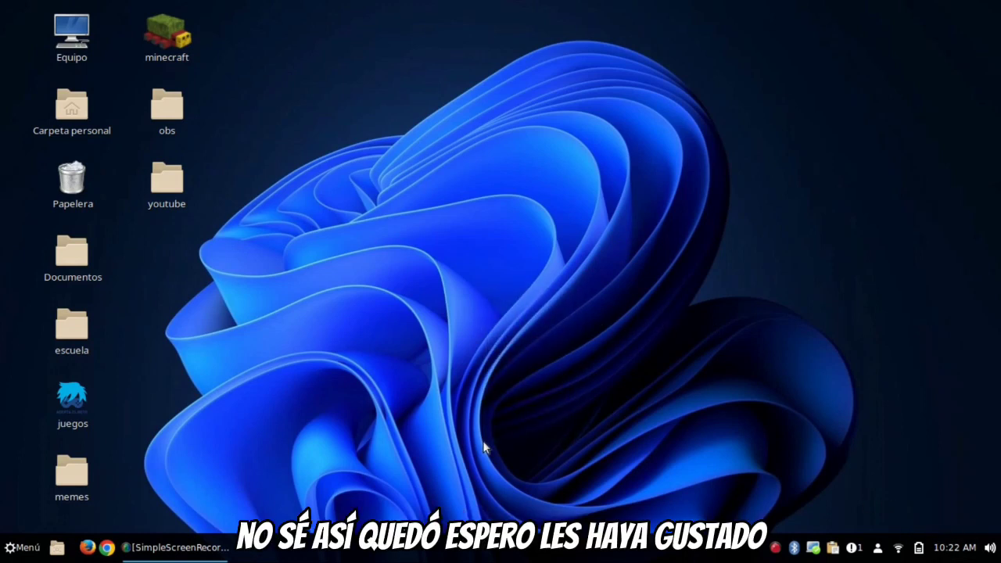